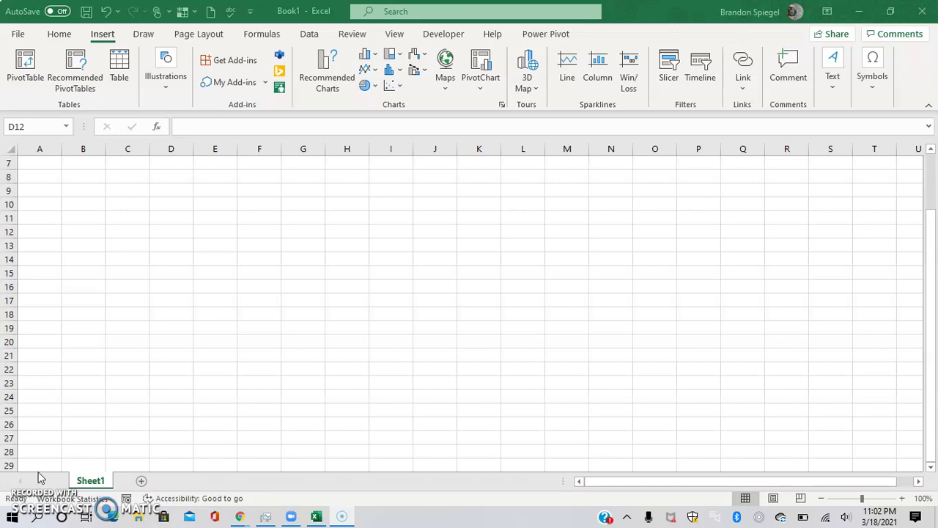
Step: At cell F14, embed 'pitch presentation - 3-17-21.pptx' as an object using Create from File
{"action": "left_click", "coordinate": [176, 364]}
{"action": "left_click", "coordinate": [243, 264]}
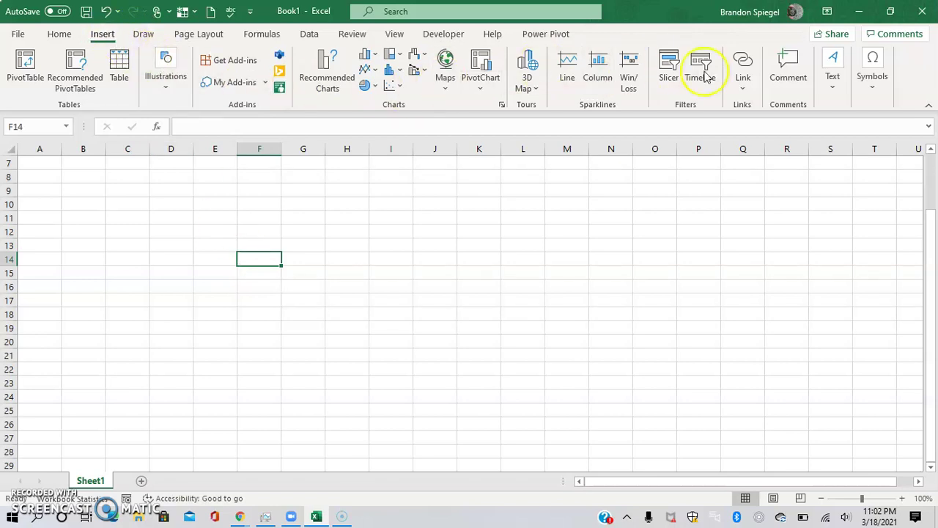
{"action": "left_click", "coordinate": [836, 87]}
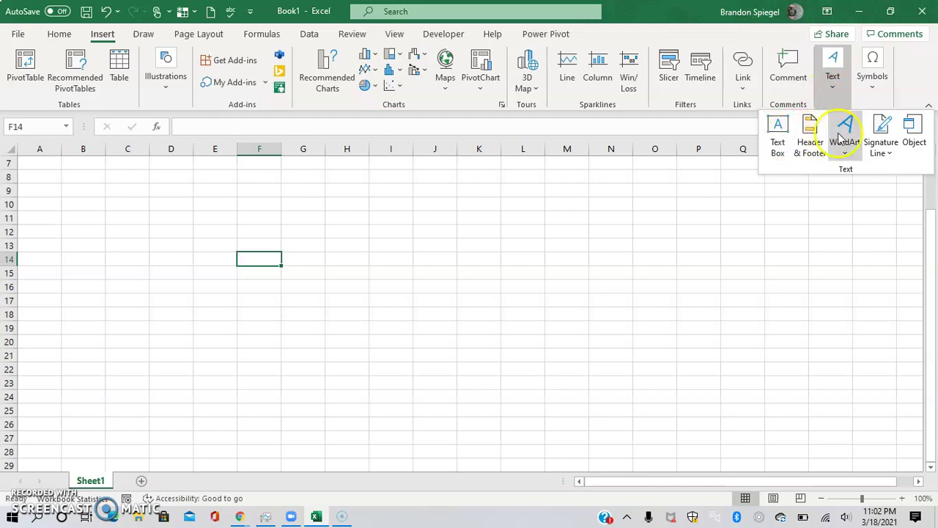
{"action": "left_click", "coordinate": [915, 139]}
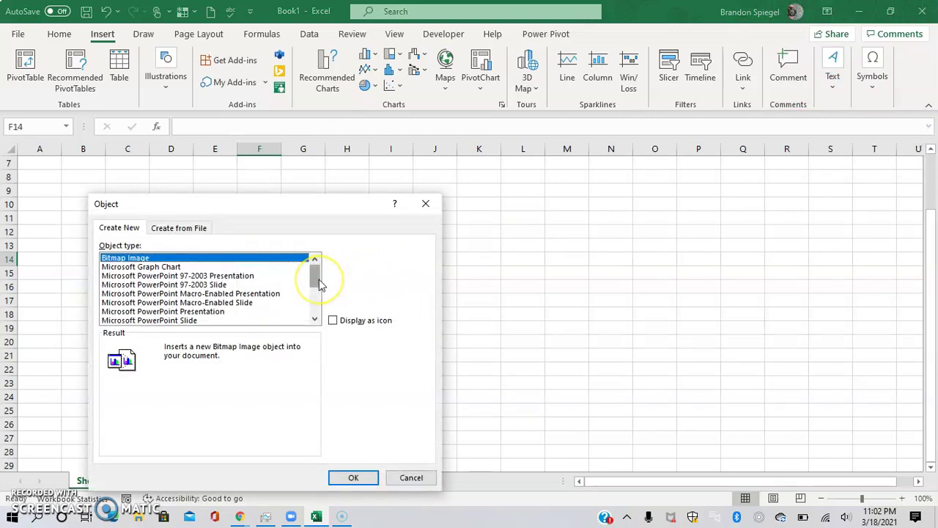
{"action": "left_click_drag", "start_coordinate": [319, 283], "coordinate": [319, 287]}
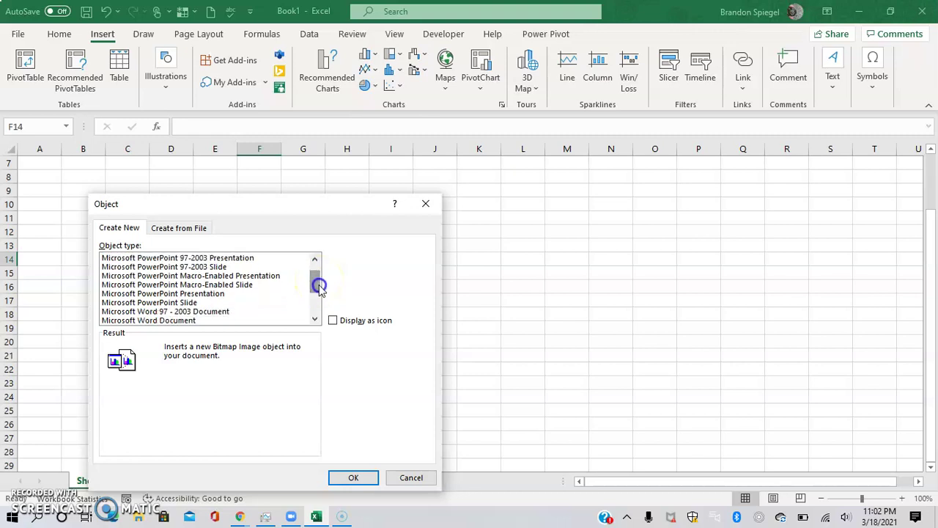
{"action": "left_click", "coordinate": [170, 229]}
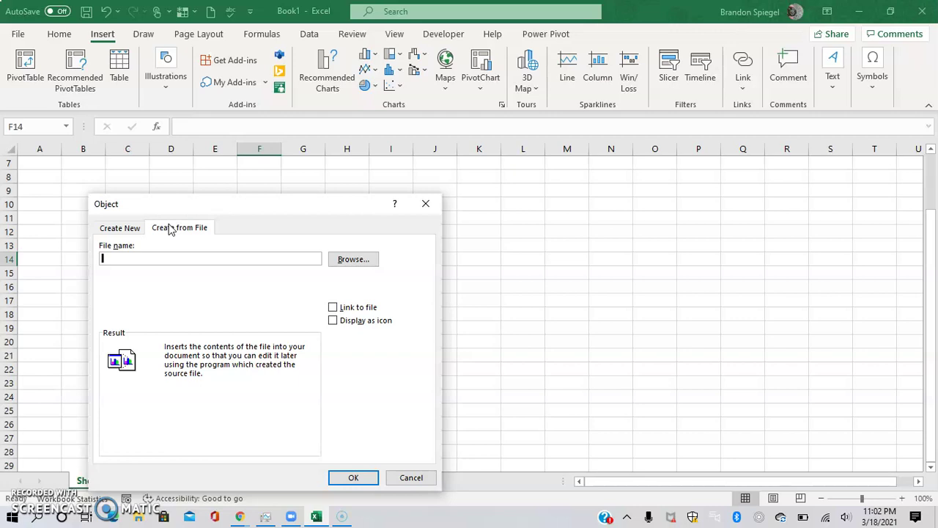
{"action": "left_click", "coordinate": [346, 261]}
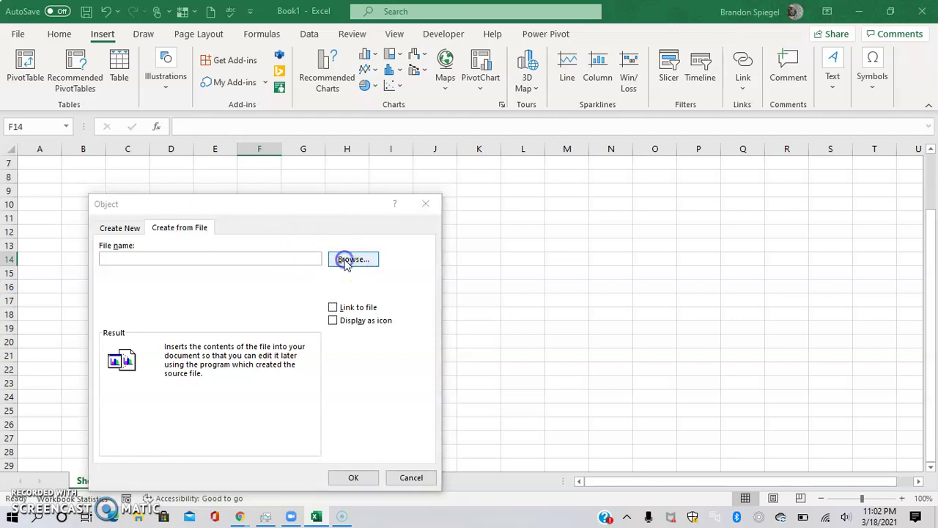
{"action": "type", "text": "pit"}
{"action": "key", "text": "Down"}
{"action": "key", "text": "Return"}
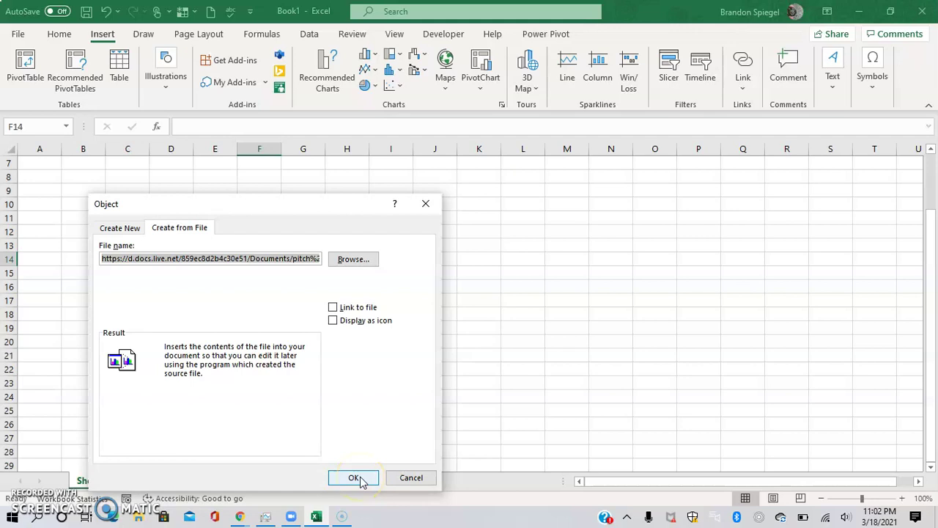
{"action": "left_click", "coordinate": [360, 480]}
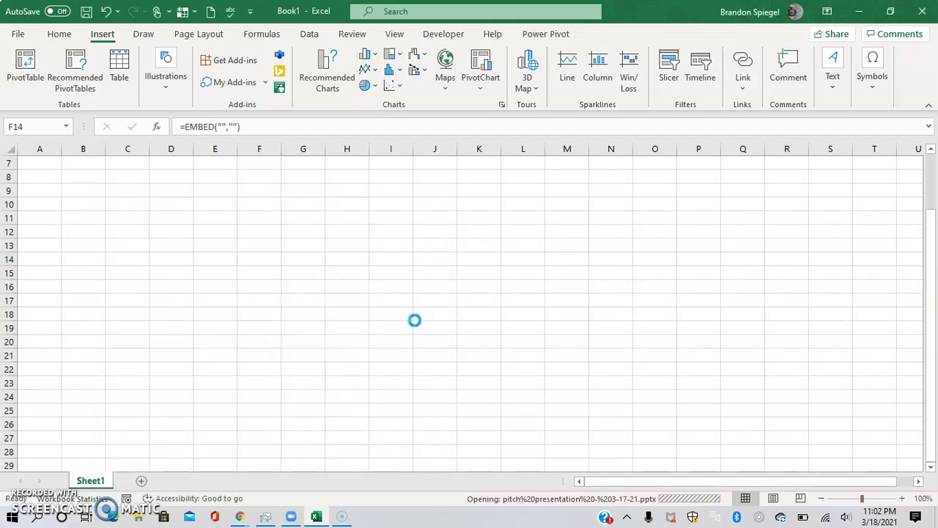
Step: Position the embedded slide over columns B–I, rows 9–23, then start its slide show
{"action": "left_click_drag", "start_coordinate": [430, 279], "coordinate": [293, 235]}
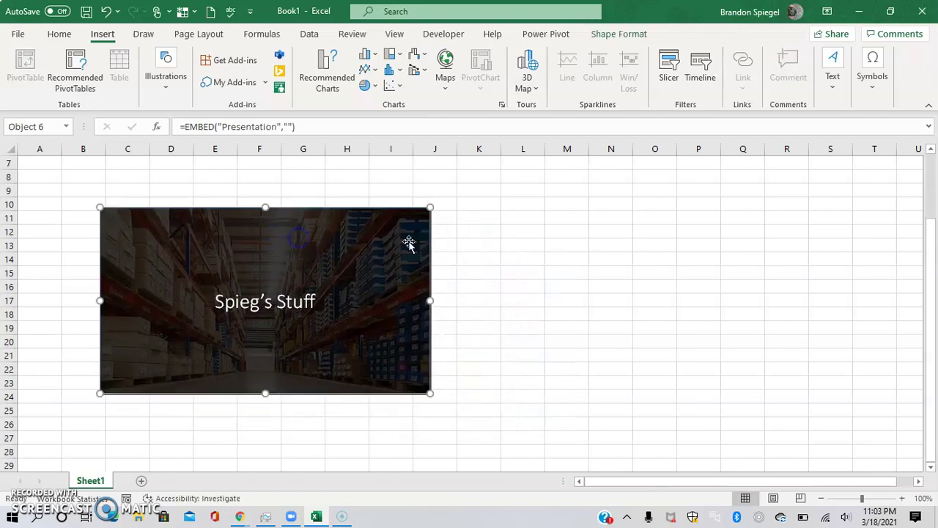
{"action": "left_click", "coordinate": [481, 237]}
{"action": "left_click", "coordinate": [428, 230]}
{"action": "left_click_drag", "start_coordinate": [394, 225], "coordinate": [370, 209]}
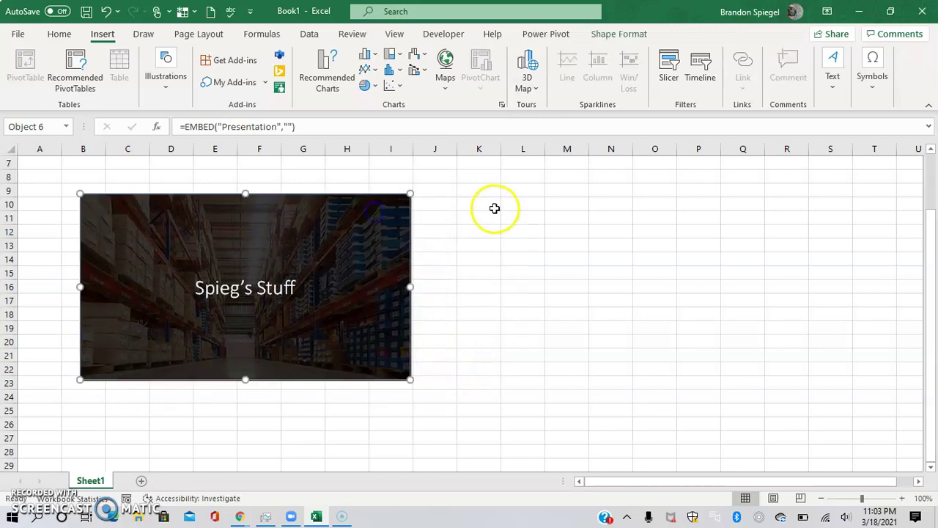
{"action": "left_click", "coordinate": [495, 209]}
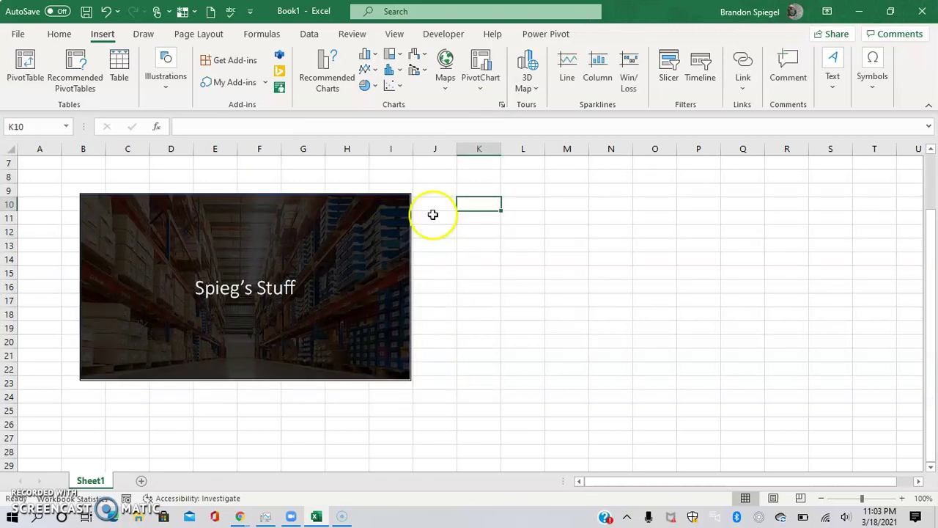
{"action": "left_click", "coordinate": [382, 220]}
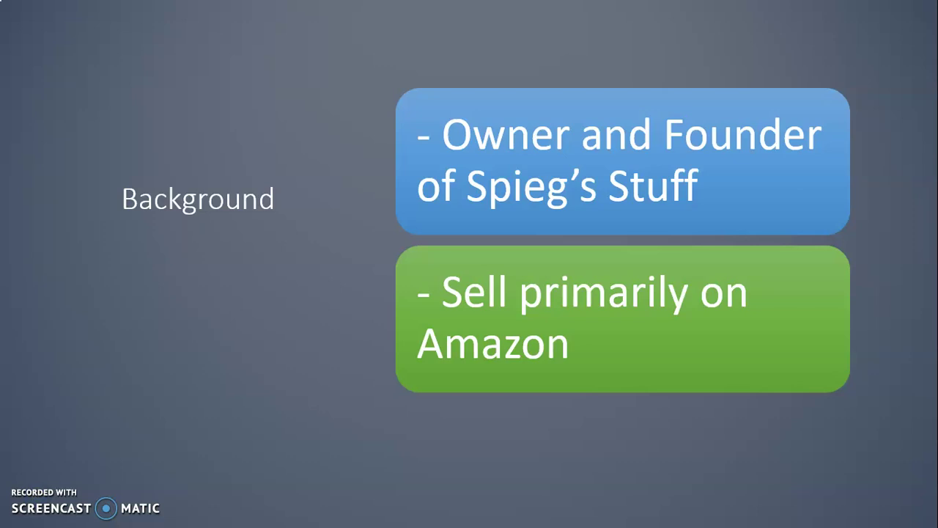
{"action": "left_click", "coordinate": [203, 340]}
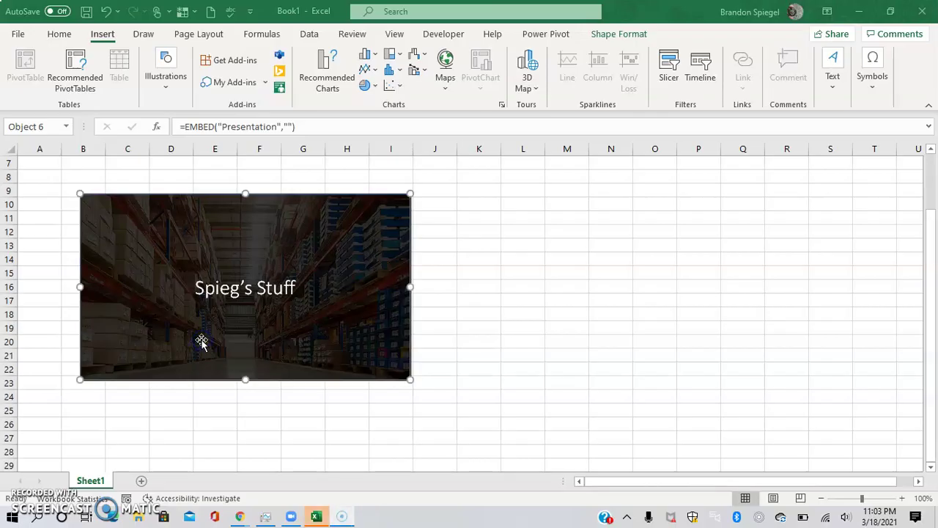
Step: Step the embedded slide show forward and back to the Background slide, then exit it
{"action": "left_click", "coordinate": [507, 289]}
{"action": "left_click", "coordinate": [363, 224]}
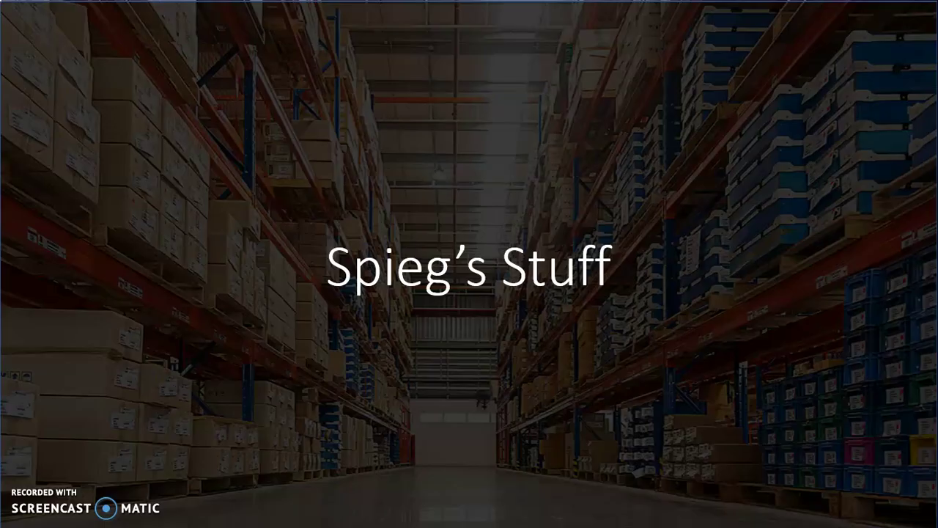
{"action": "key", "text": "Right"}
{"action": "key", "text": "Right"}
{"action": "key", "text": "Left"}
{"action": "key", "text": "Escape"}
Step: Select the Spieg's Stuff presentation object and delete it
{"action": "left_click", "coordinate": [510, 243]}
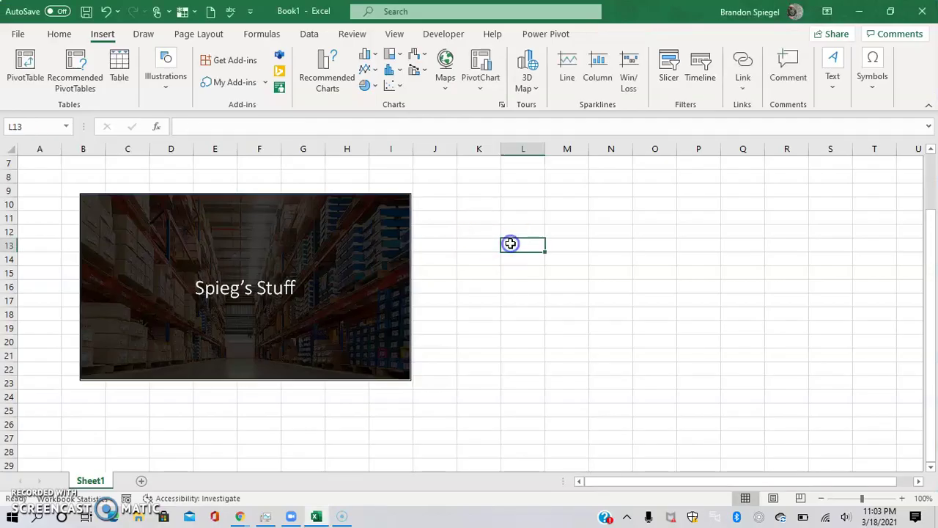
{"action": "left_click", "coordinate": [500, 252]}
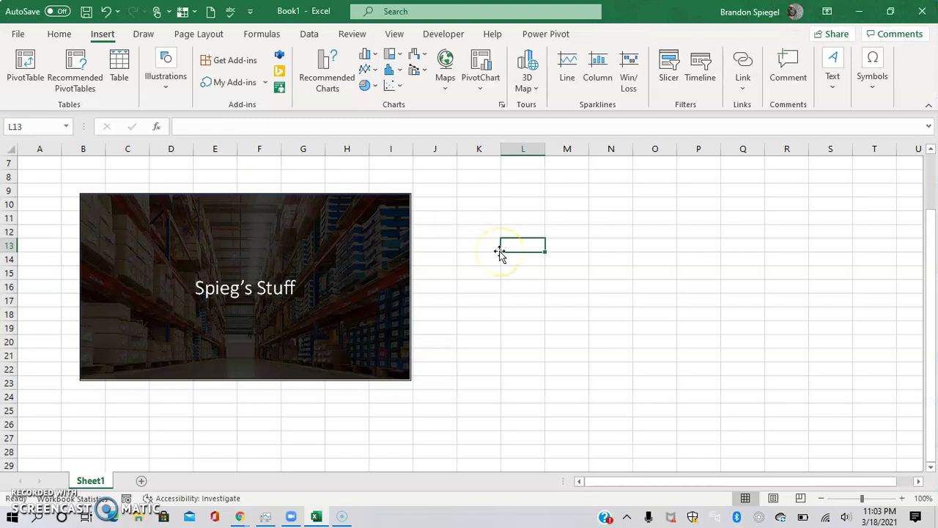
{"action": "left_click", "coordinate": [442, 33]}
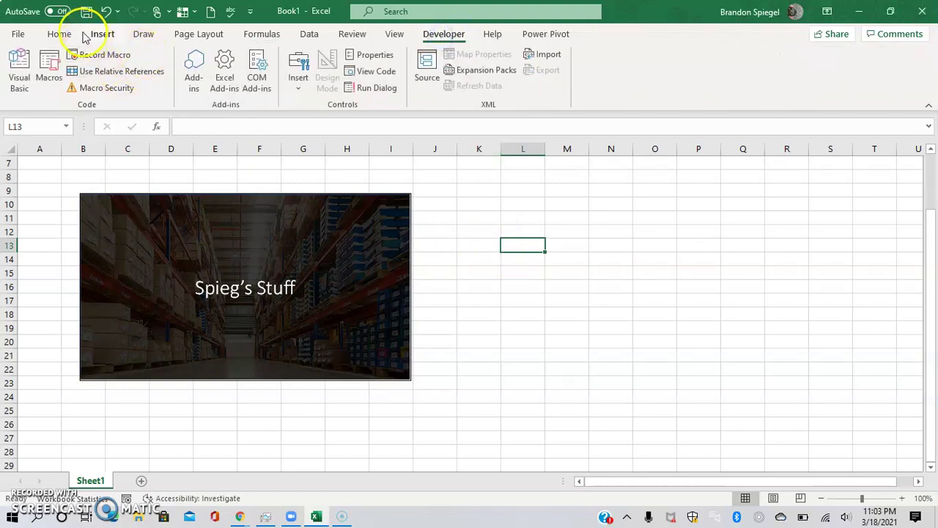
{"action": "left_click", "coordinate": [59, 34]}
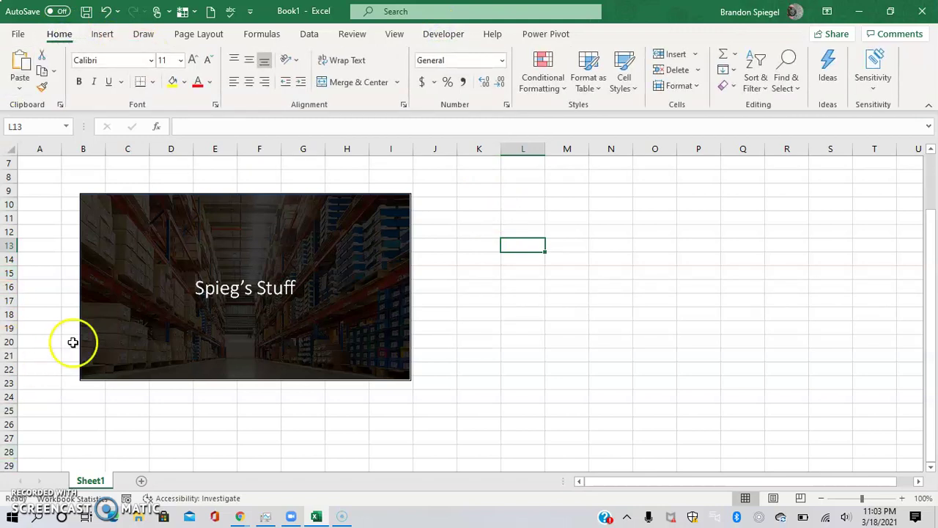
{"action": "left_click", "coordinate": [343, 266]}
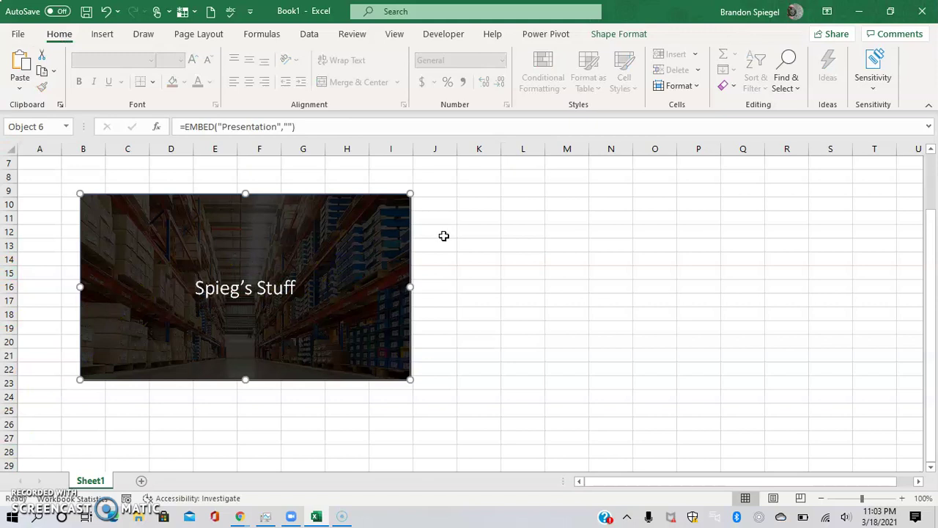
{"action": "left_click", "coordinate": [481, 229]}
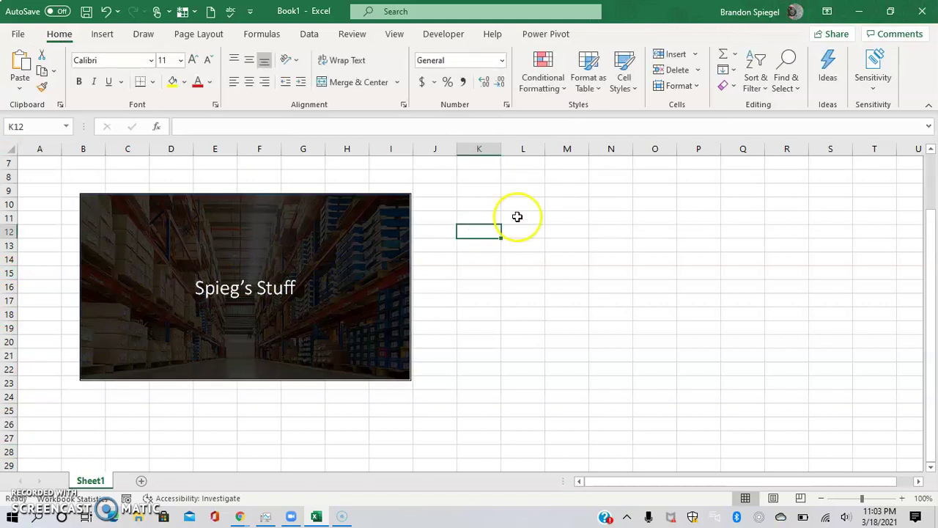
{"action": "left_click", "coordinate": [388, 213]}
{"action": "key", "text": "Delete"}
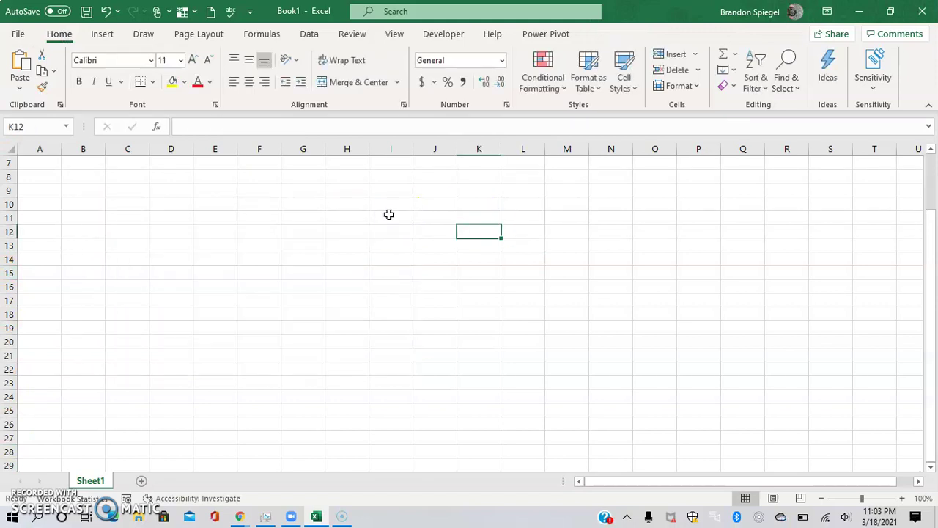
Step: At cell F11, embed a new blank Microsoft PowerPoint Presentation object from the Create New list
{"action": "left_click", "coordinate": [278, 218]}
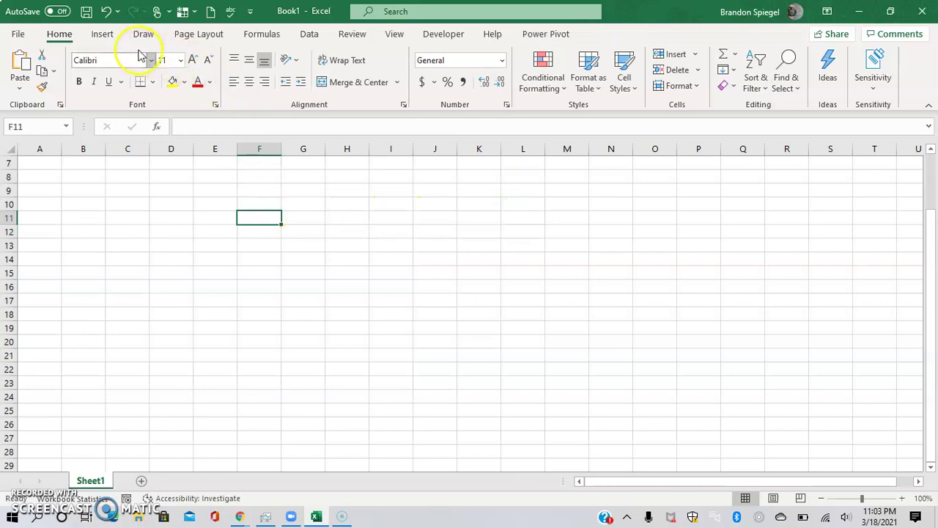
{"action": "left_click", "coordinate": [105, 34]}
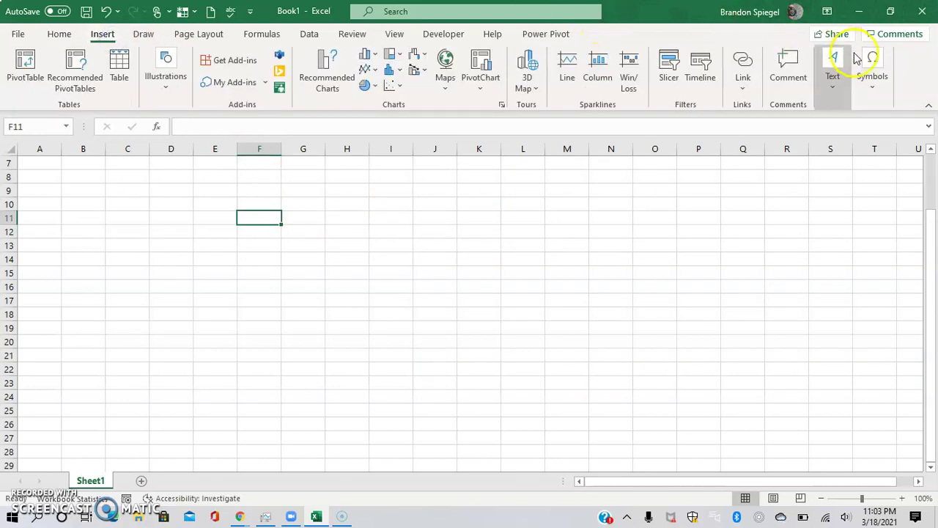
{"action": "left_click", "coordinate": [832, 82]}
{"action": "left_click", "coordinate": [903, 136]}
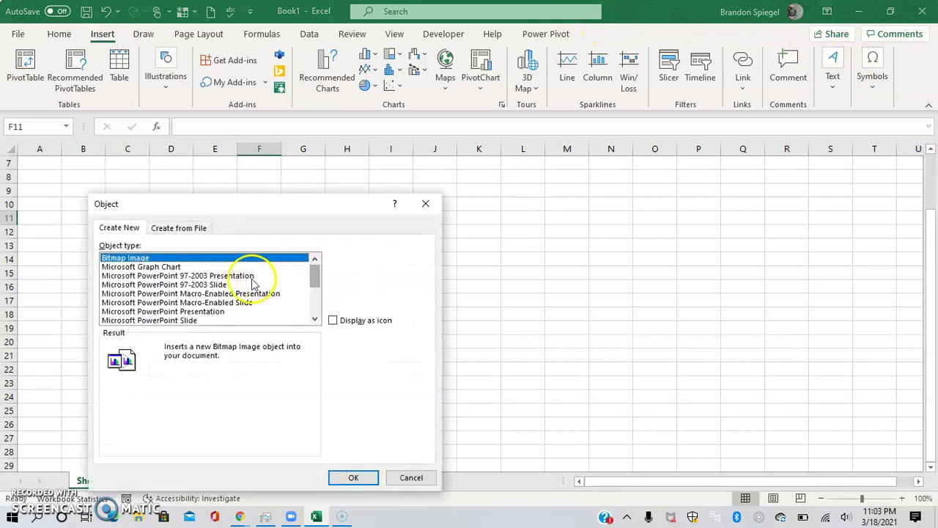
{"action": "left_click", "coordinate": [217, 311]}
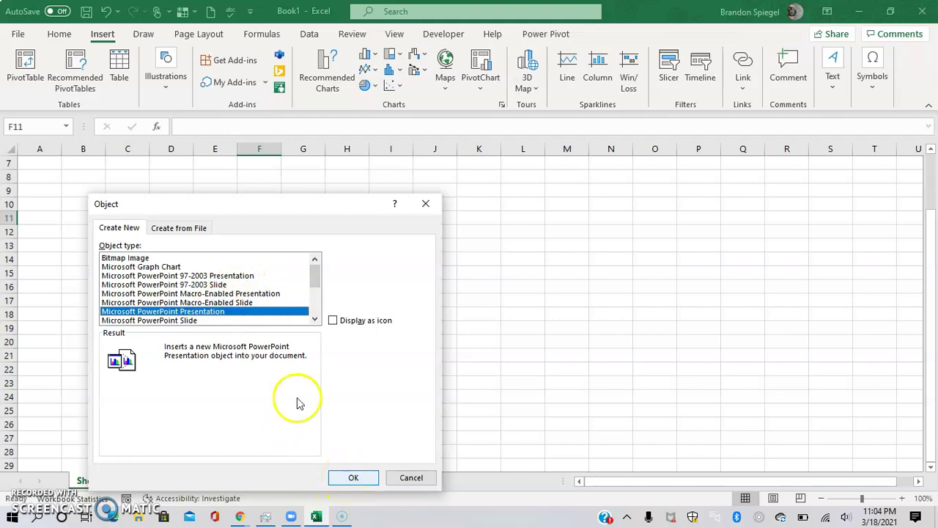
{"action": "left_click", "coordinate": [353, 477]}
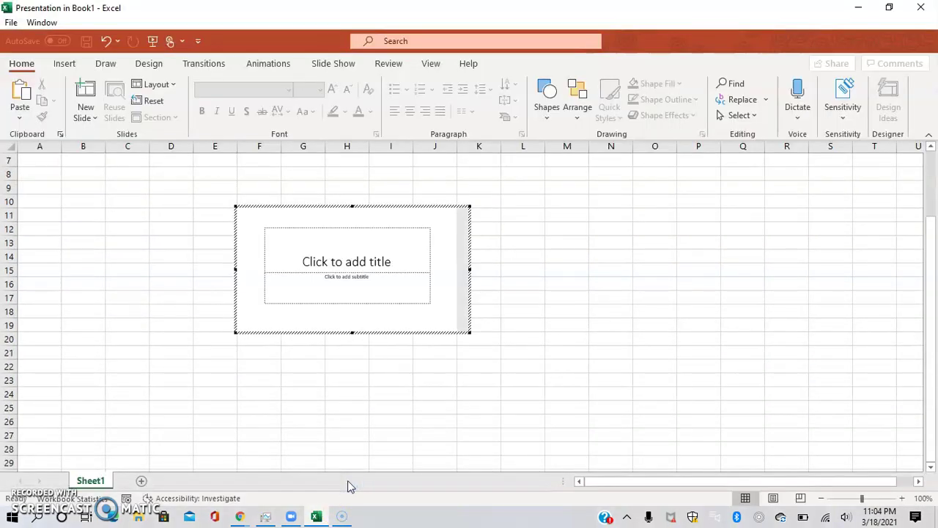
Step: Enlarge the embedded slide, fix its title to 'Test Powerpoint', and add a Title and Content slide
{"action": "left_click_drag", "start_coordinate": [468, 332], "coordinate": [547, 375]}
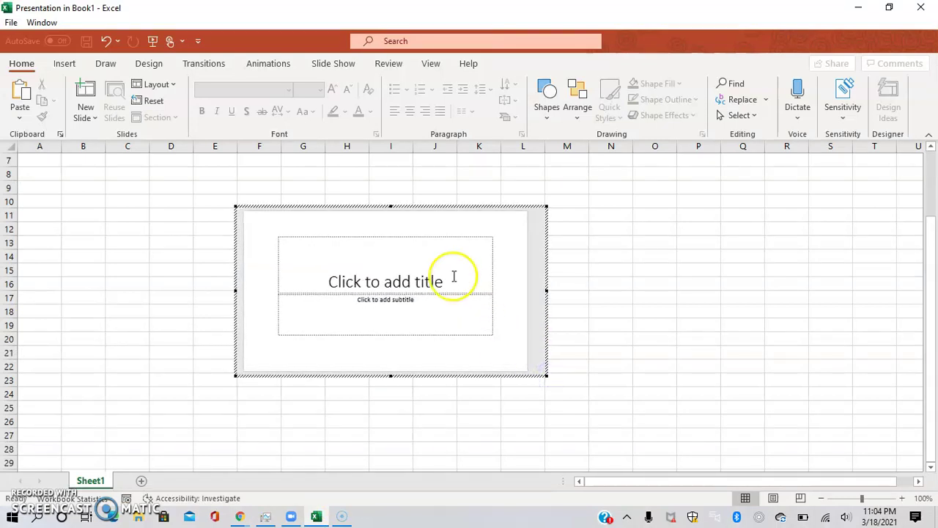
{"action": "left_click", "coordinate": [422, 275]}
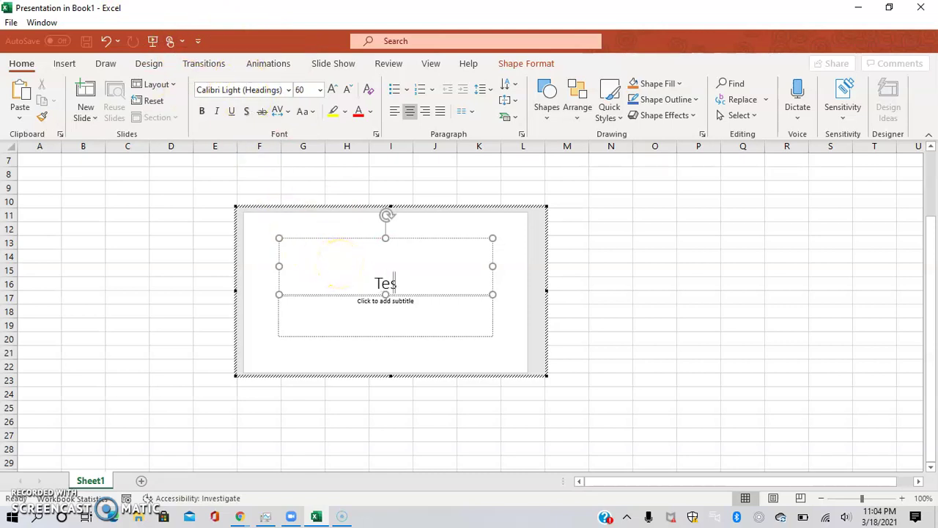
{"action": "type", "text": "Powerpon"}
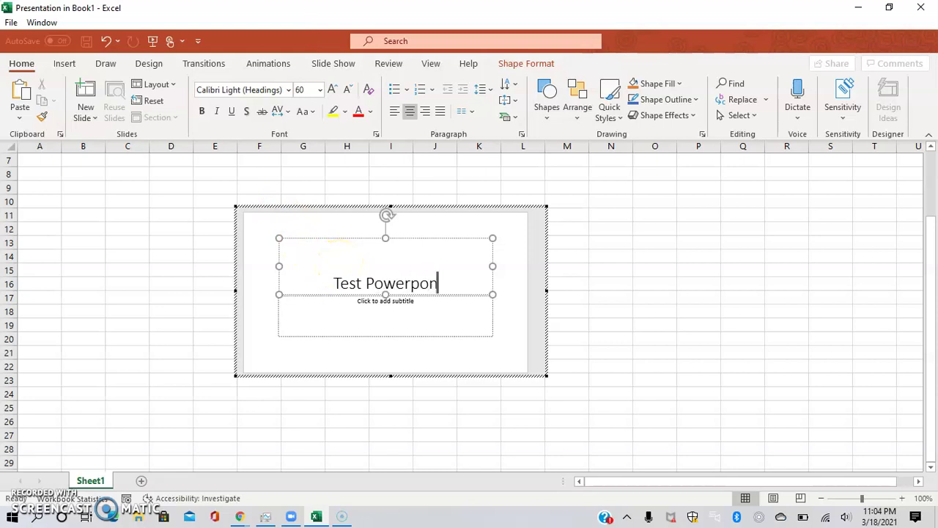
{"action": "key", "text": "BackSpace"}
{"action": "type", "text": "int"}
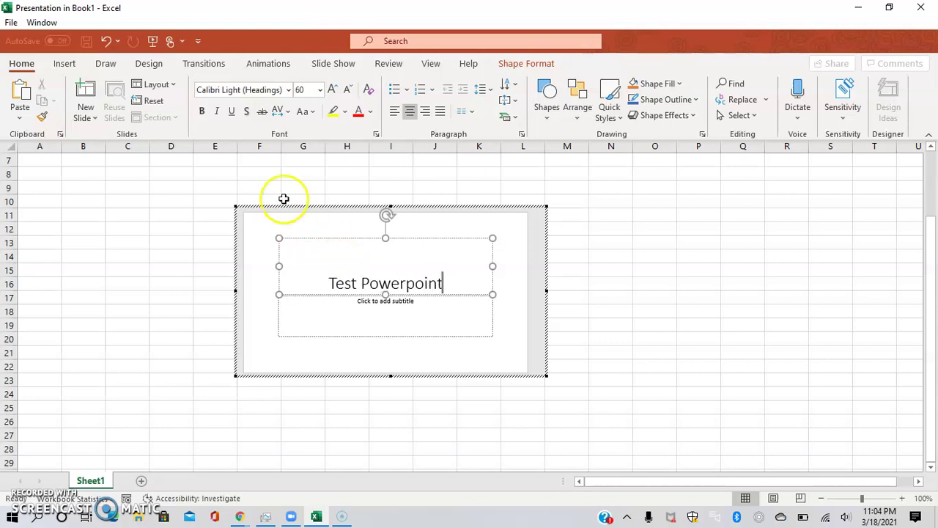
{"action": "left_click", "coordinate": [356, 303]}
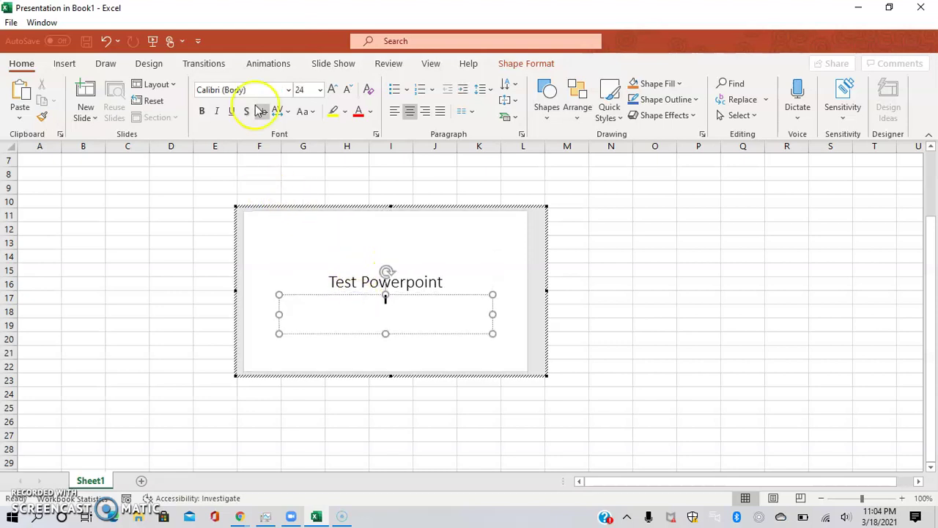
{"action": "left_click", "coordinate": [85, 90]}
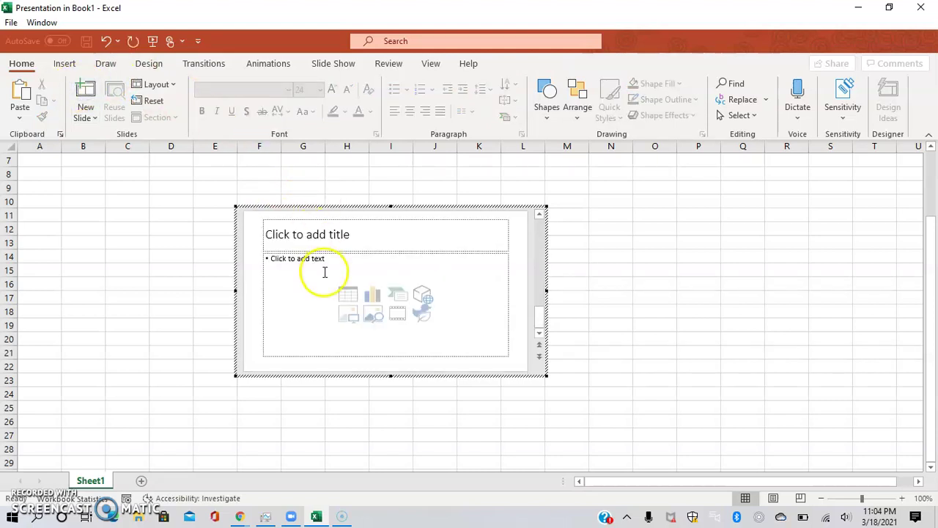
Step: Title the second slide 'Done editing' and click outside the object to return to the worksheet
{"action": "left_click", "coordinate": [309, 246]}
{"action": "left_click", "coordinate": [195, 70]}
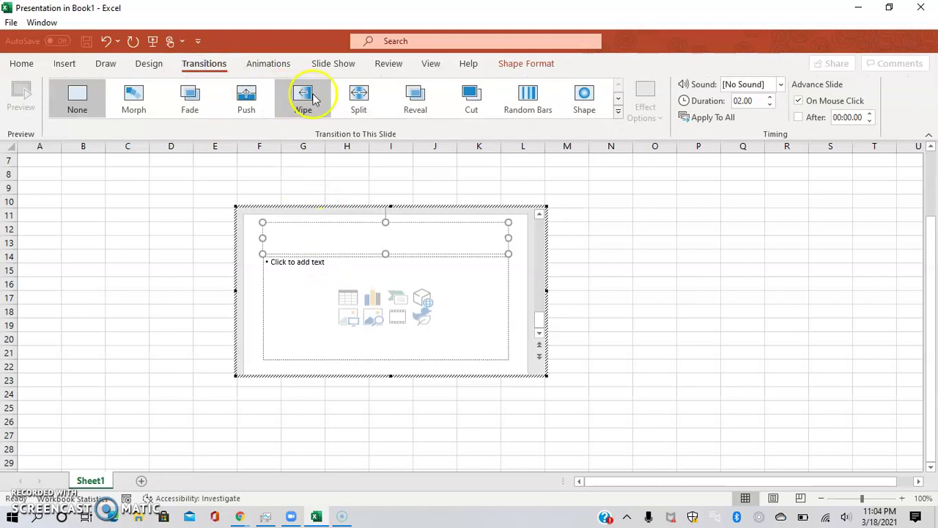
{"action": "left_click", "coordinate": [279, 69]}
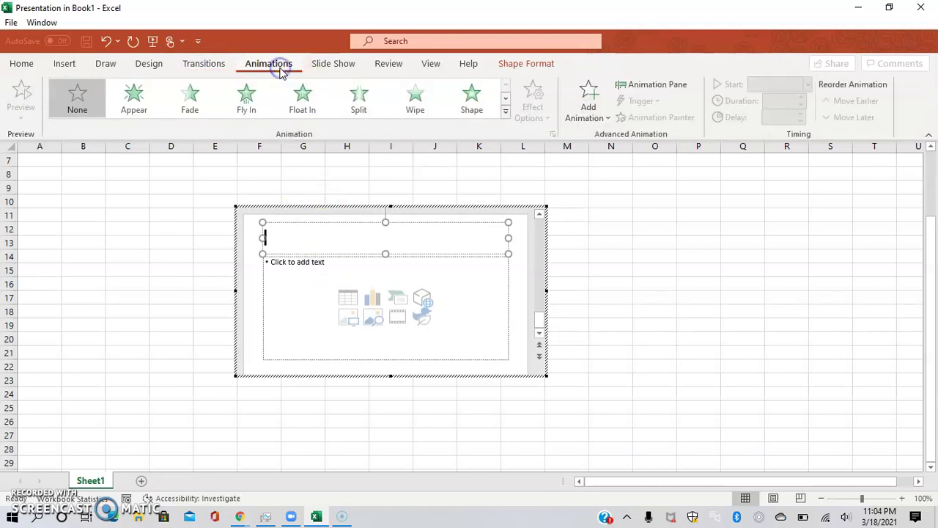
{"action": "left_click", "coordinate": [341, 67]}
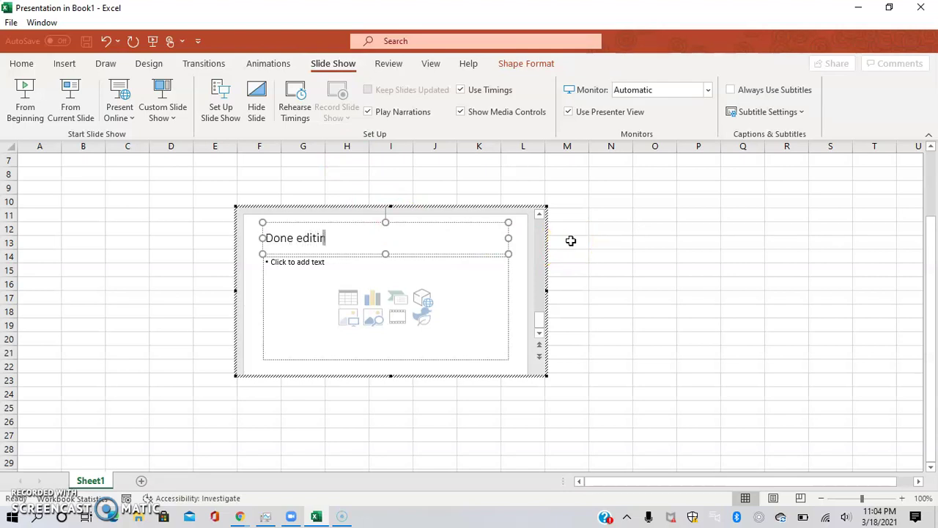
{"action": "left_click", "coordinate": [620, 242]}
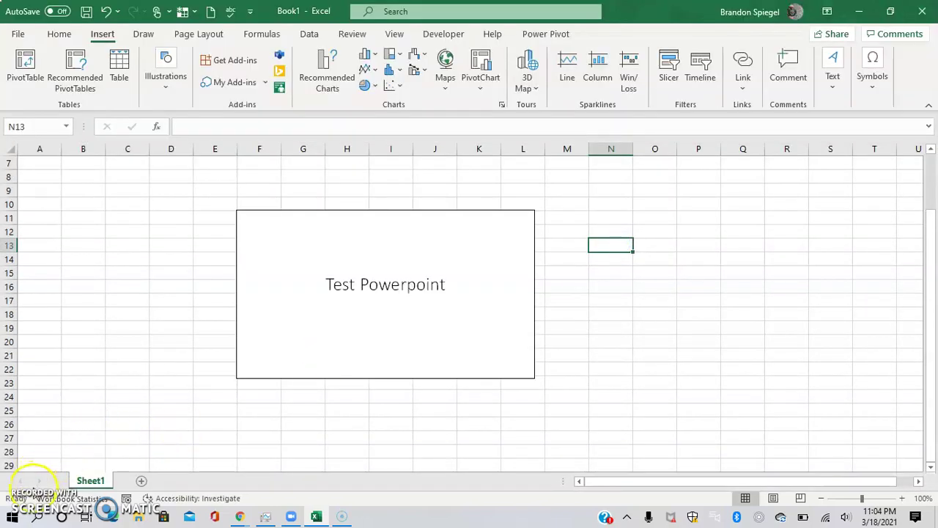
Step: Select the embedded 'Test 1' presentation object and delete it
{"action": "left_click", "coordinate": [256, 261]}
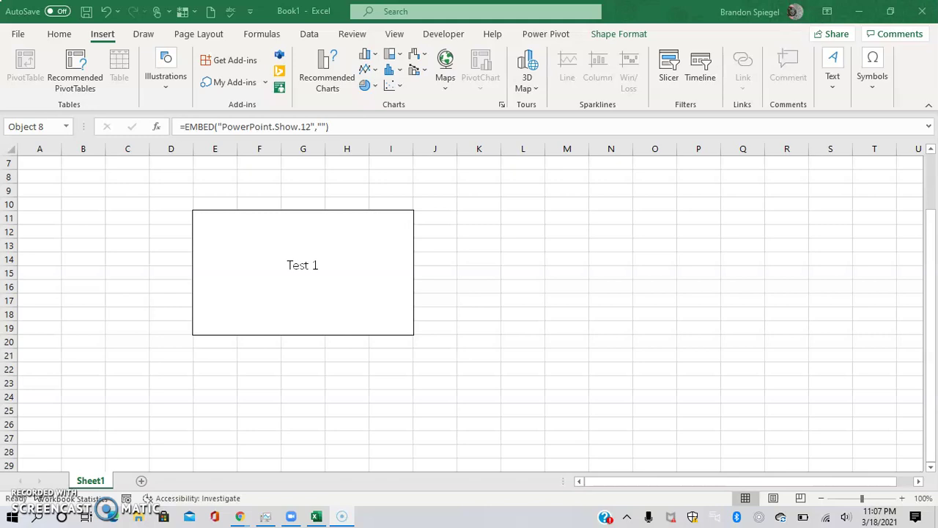
{"action": "left_click", "coordinate": [318, 225]}
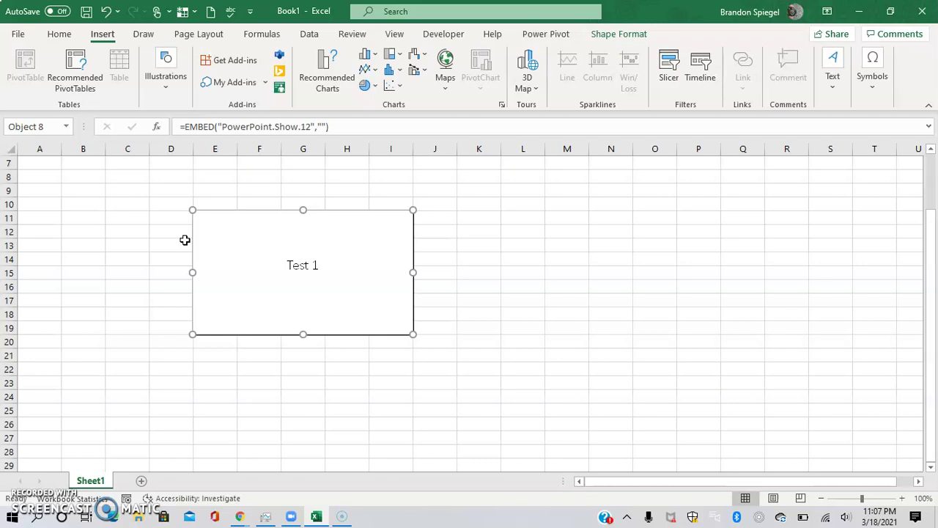
{"action": "key", "text": "Delete"}
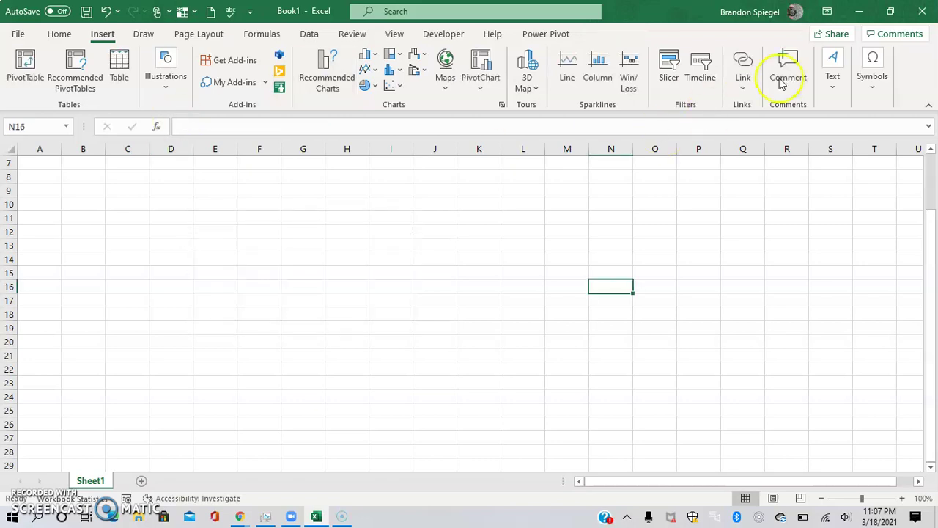
Step: Set up a new Microsoft PowerPoint Presentation object with Display as icon ticked
{"action": "left_click", "coordinate": [872, 88]}
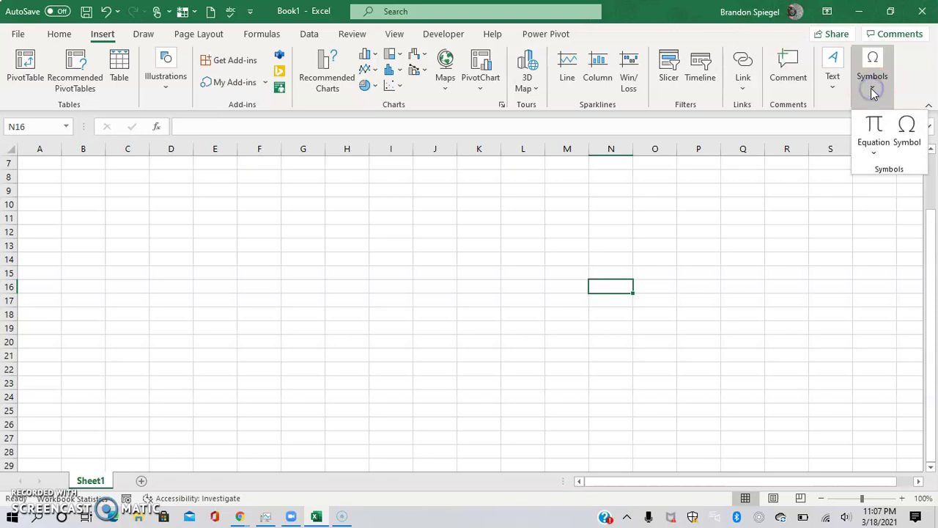
{"action": "left_click", "coordinate": [836, 86]}
{"action": "left_click", "coordinate": [914, 126]}
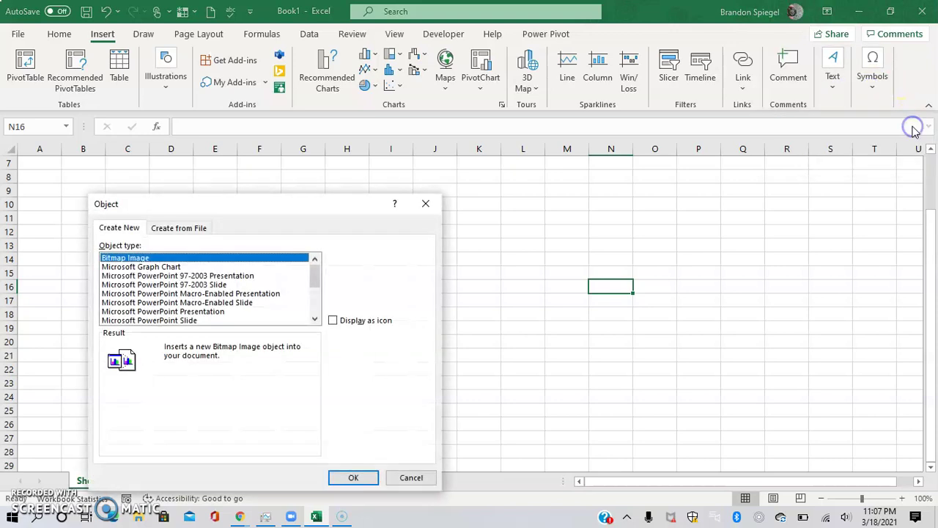
{"action": "left_click", "coordinate": [209, 312]}
{"action": "left_click", "coordinate": [315, 320]}
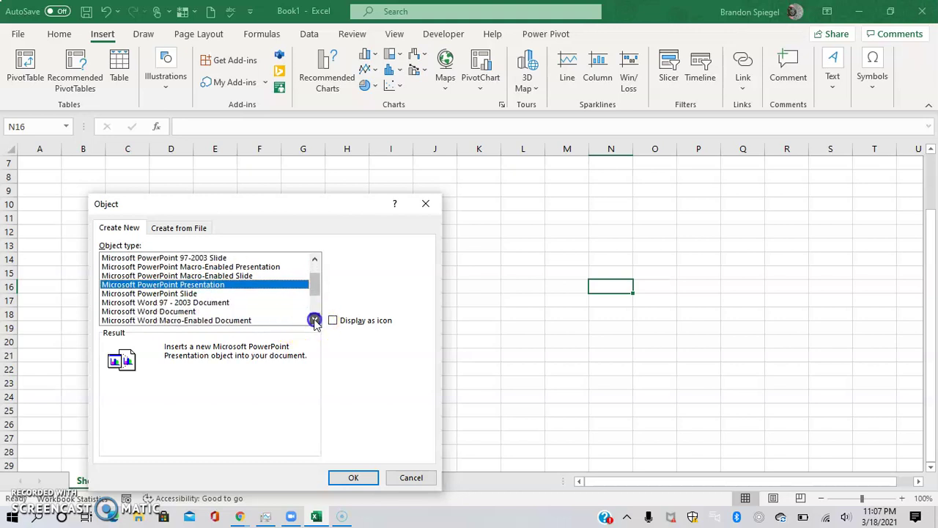
{"action": "left_click", "coordinate": [314, 320]}
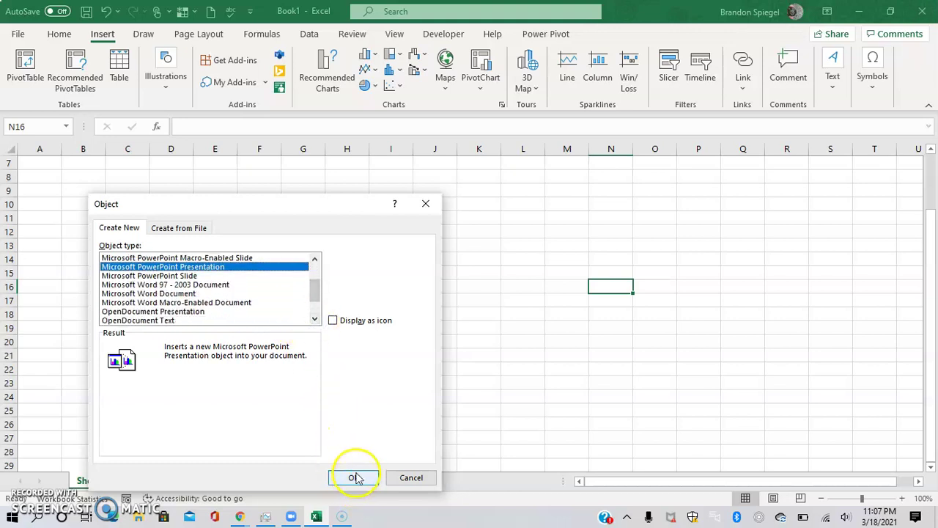
{"action": "left_click", "coordinate": [333, 321]}
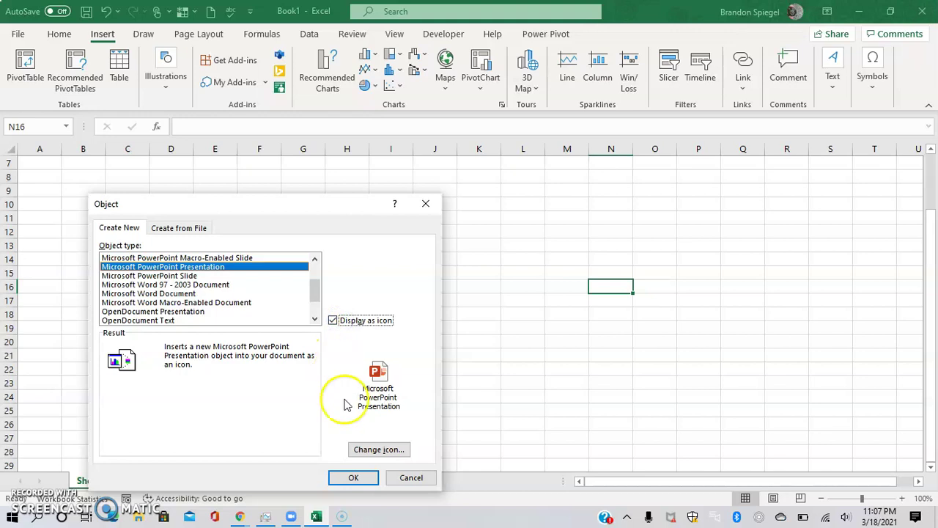
Step: Choose the first PowerPoint icon under Change Icon and insert the icon object
{"action": "left_click", "coordinate": [362, 448]}
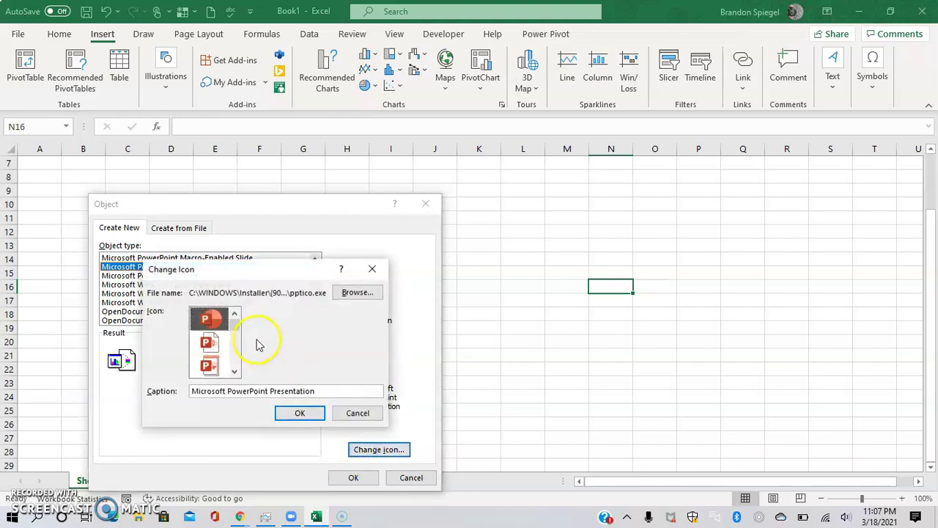
{"action": "left_click", "coordinate": [235, 371]}
{"action": "left_click", "coordinate": [234, 371]}
{"action": "left_click", "coordinate": [234, 371]}
{"action": "left_click", "coordinate": [234, 371]}
{"action": "left_click", "coordinate": [235, 371]}
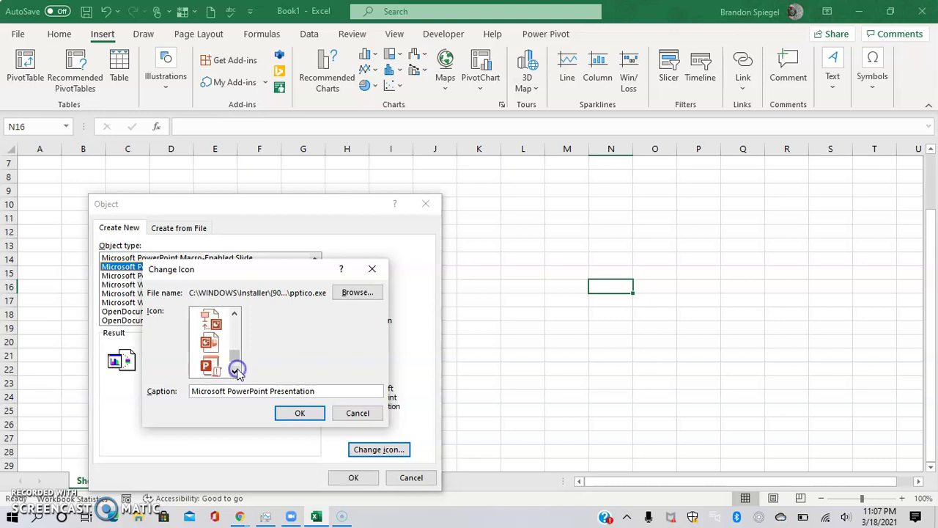
{"action": "left_click_drag", "start_coordinate": [235, 358], "coordinate": [234, 316]}
{"action": "left_click", "coordinate": [214, 327]}
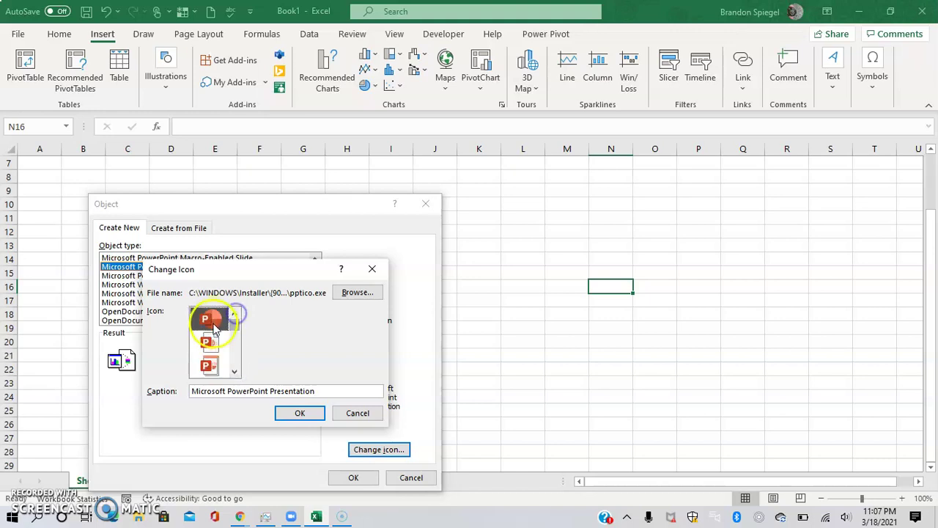
{"action": "left_click", "coordinate": [294, 415]}
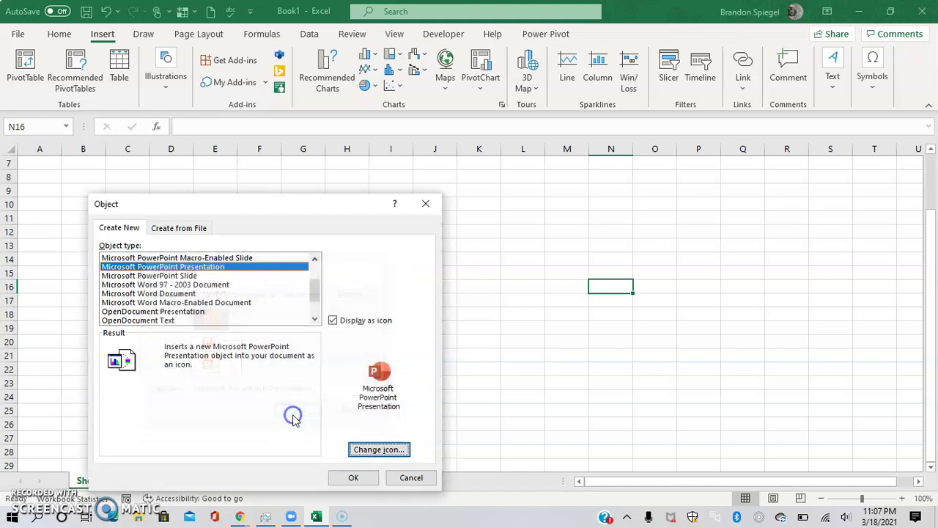
{"action": "left_click", "coordinate": [353, 478]}
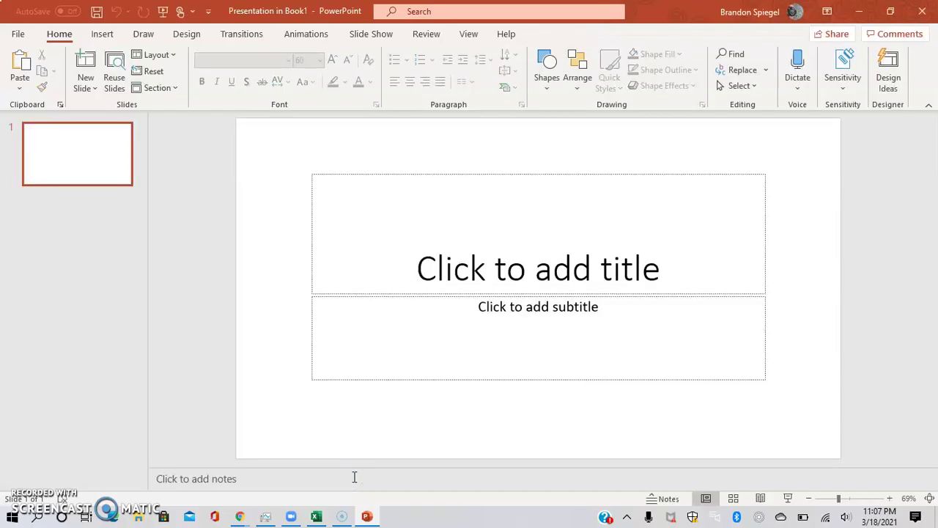
Step: Enter 'Powerpoint' as the slide title and close the PowerPoint window back to Excel
{"action": "left_click", "coordinate": [442, 258]}
{"action": "type", "text": "erp"}
{"action": "key", "text": "BackSpace"}
{"action": "key", "text": "BackSpace"}
{"action": "key", "text": "BackSpace"}
{"action": "key", "text": "BackSpace"}
{"action": "key", "text": "BackSpace"}
{"action": "type", "text": "owerpoint"}
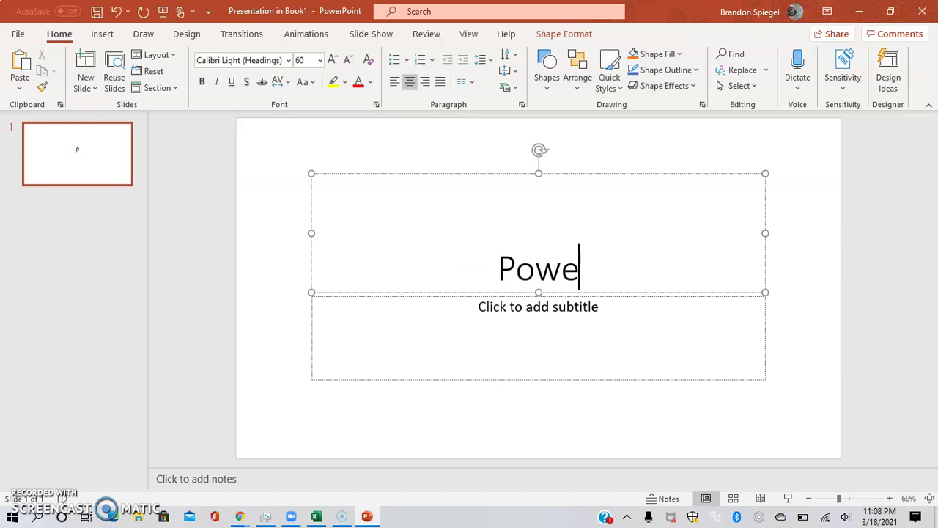
{"action": "left_click", "coordinate": [235, 195]}
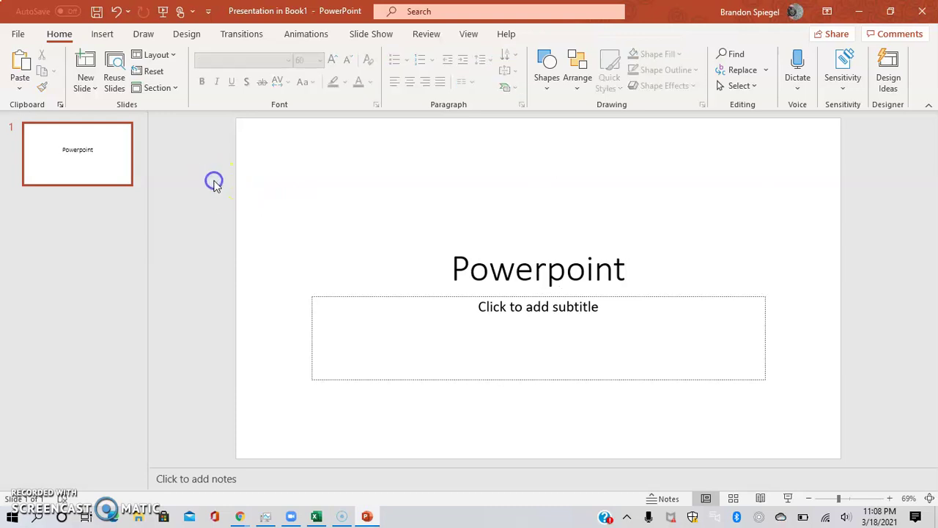
{"action": "left_click", "coordinate": [923, 13]}
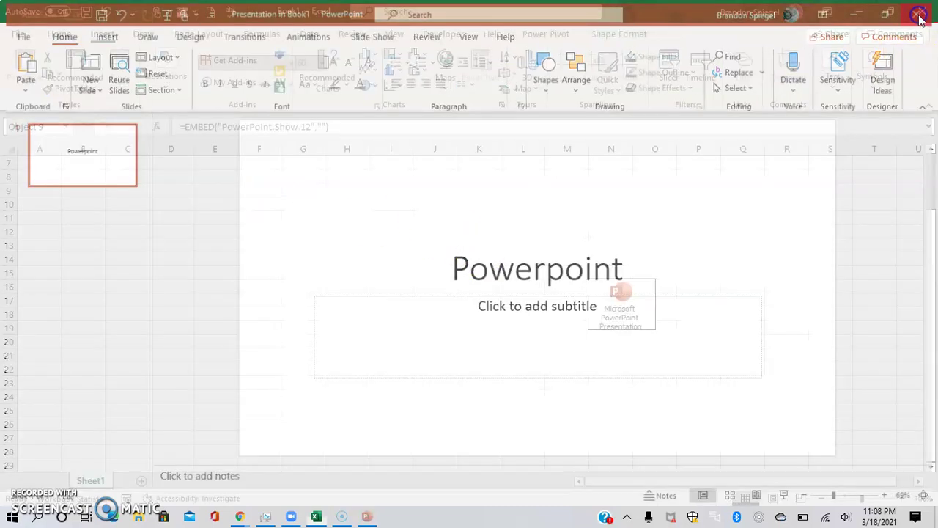
Step: Move the PowerPoint icon to cell D11, run its slide show by double-clicking, then exit with Esc
{"action": "left_click_drag", "start_coordinate": [601, 291], "coordinate": [160, 228]}
{"action": "left_click", "coordinate": [261, 233]}
{"action": "double_click", "coordinate": [195, 224]}
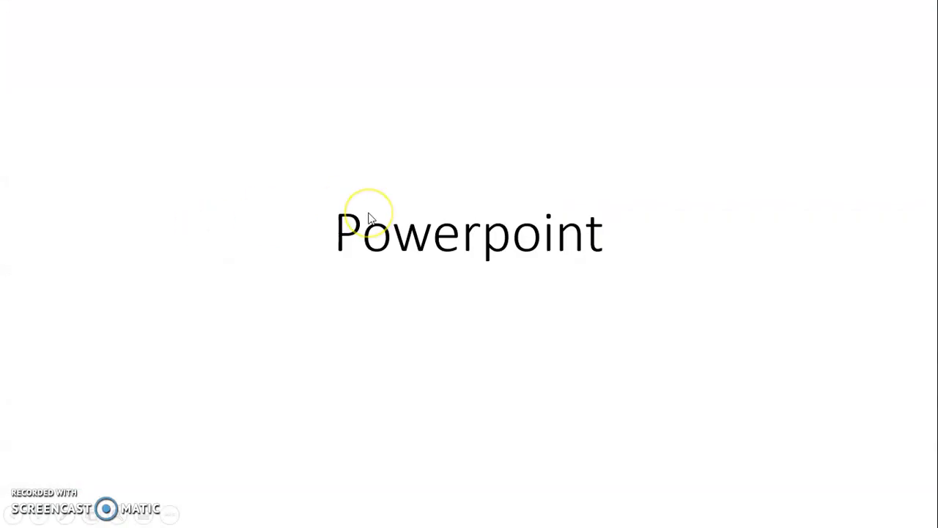
{"action": "key", "text": "Escape"}
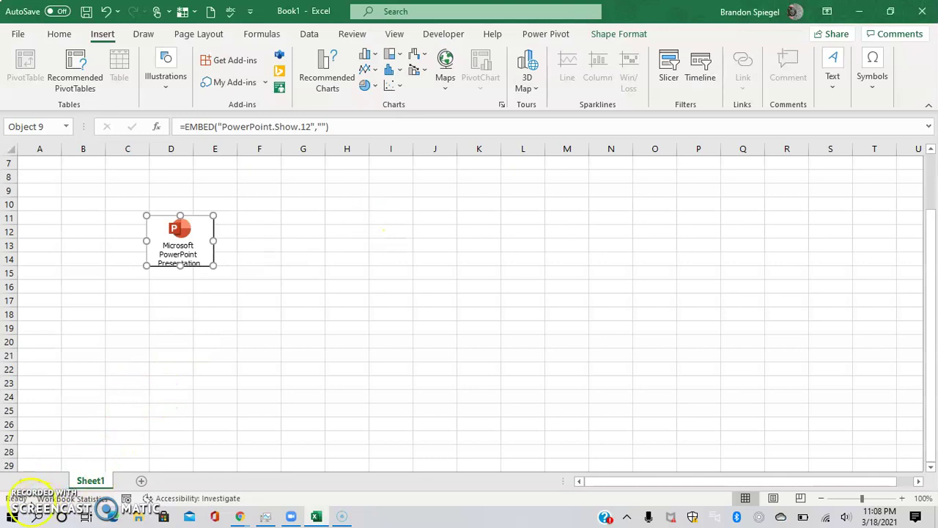
{"action": "left_click", "coordinate": [161, 321]}
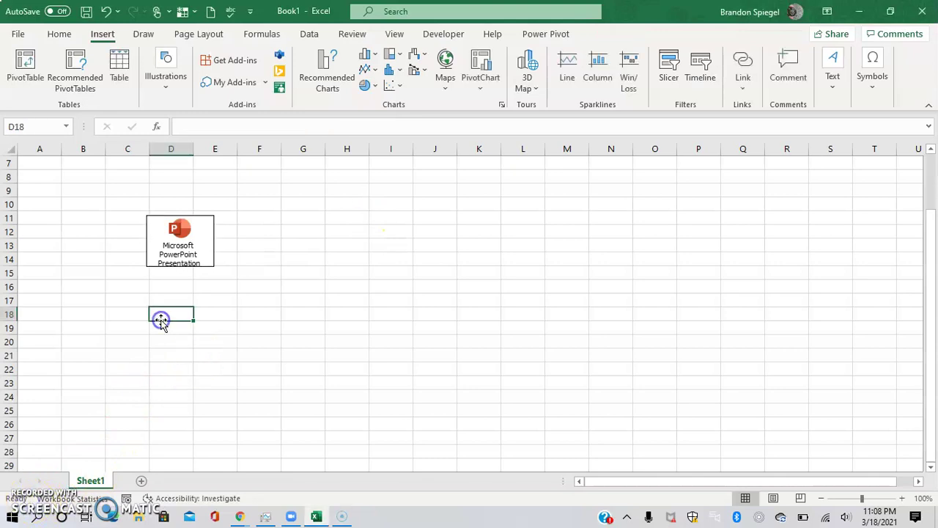